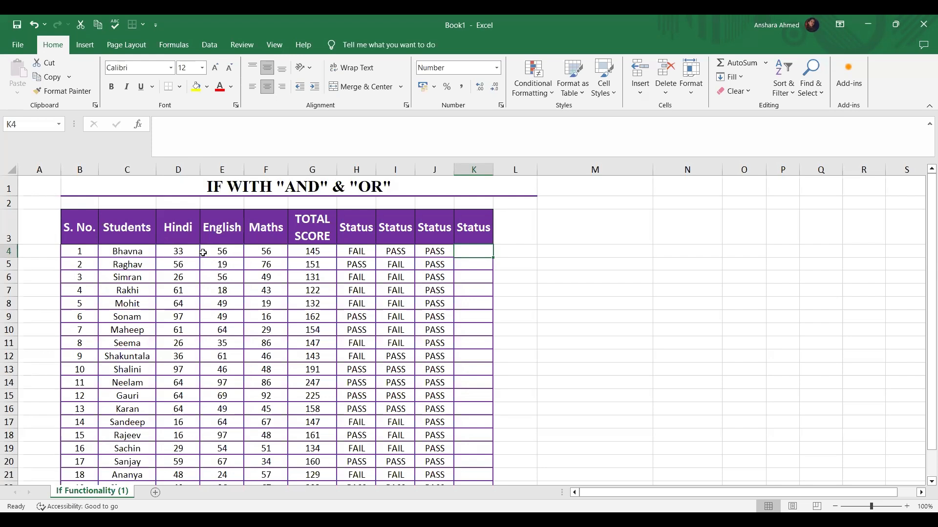
drag(189, 252, 263, 249)
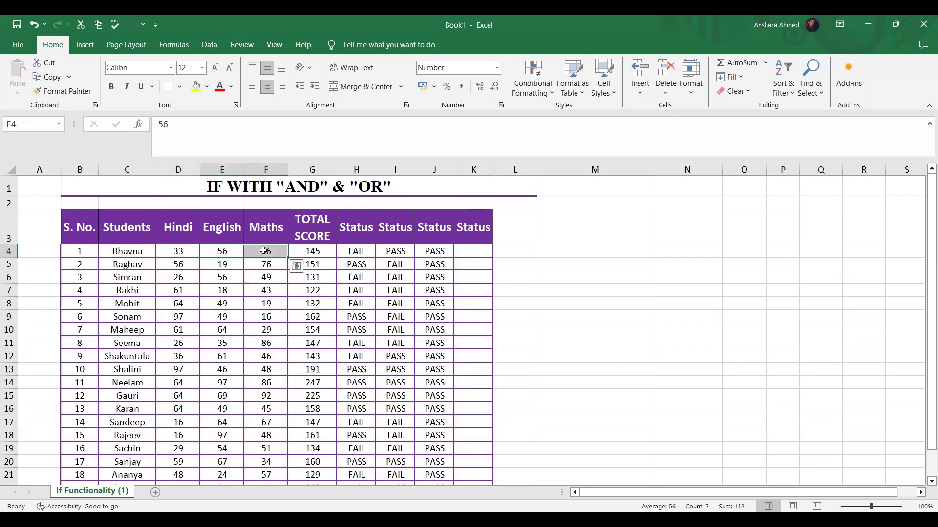
click(180, 250)
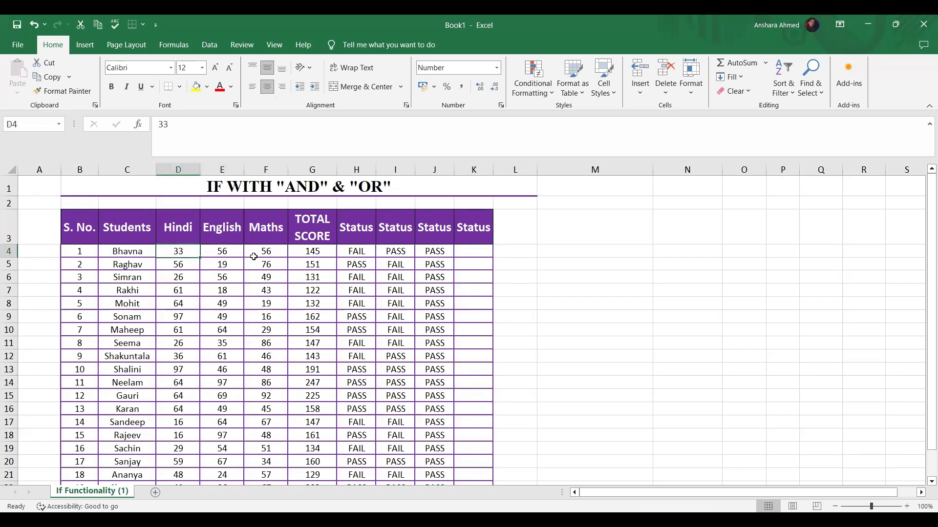
click(254, 254)
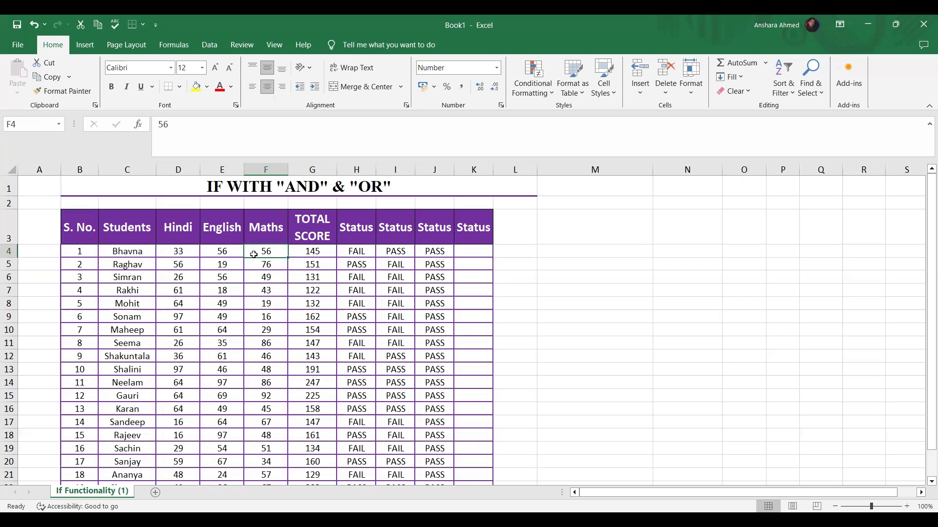
- Start a formula in K4 with the condition AND(D4>=32,E4>=32), testing the Hindi and English marks
click(481, 253)
text(=)
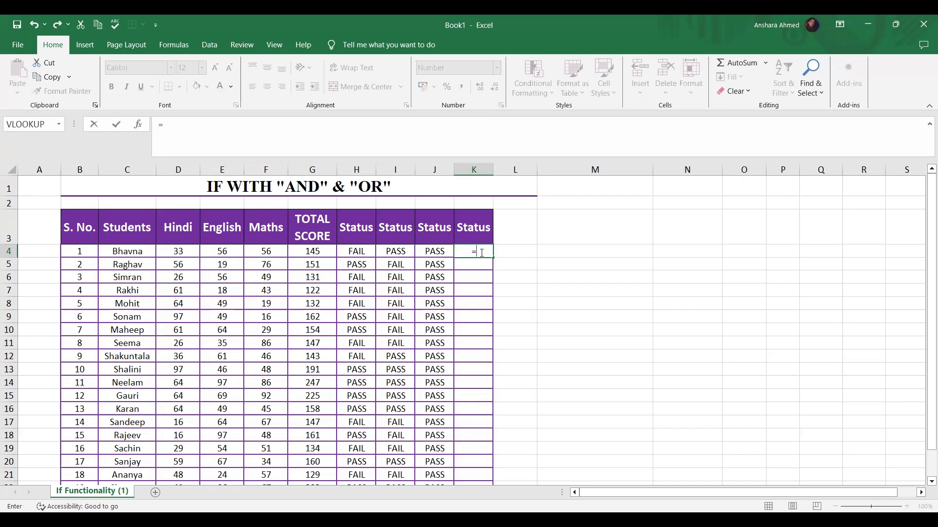
text(AND()
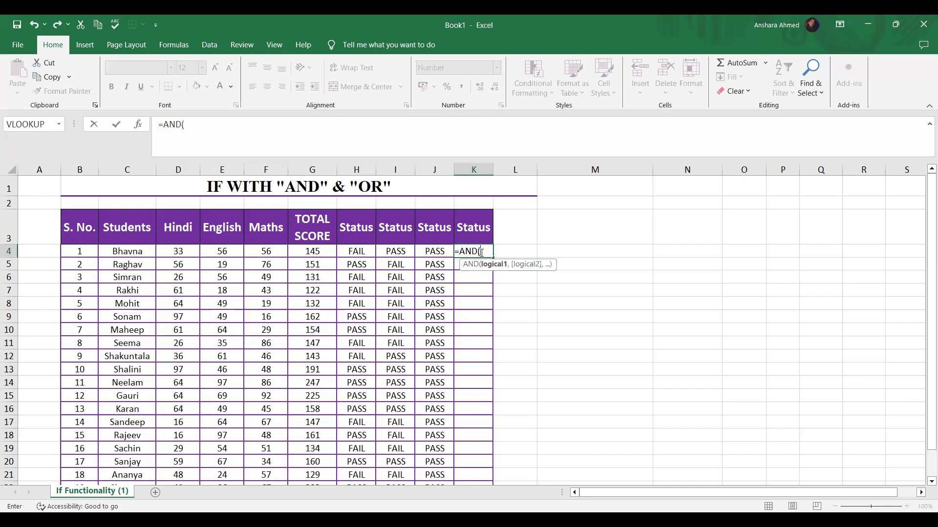
click(174, 252)
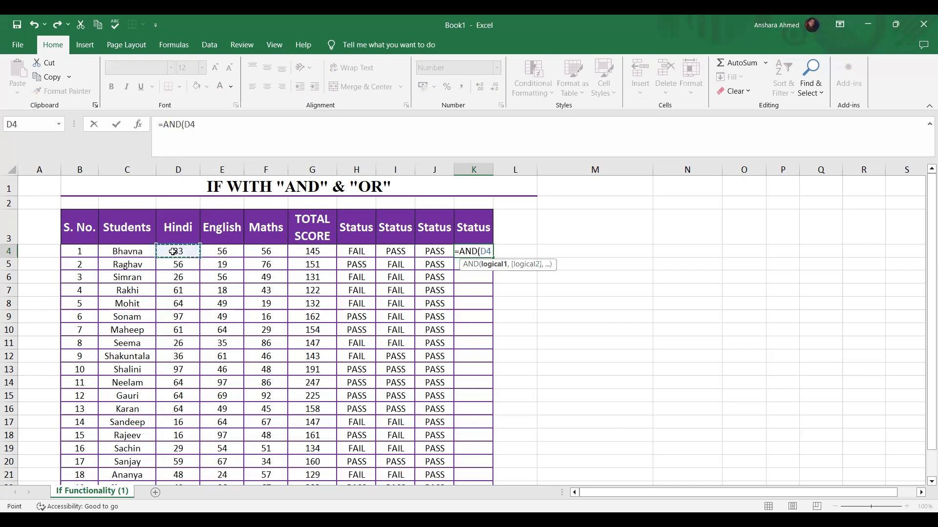
text(>=32)
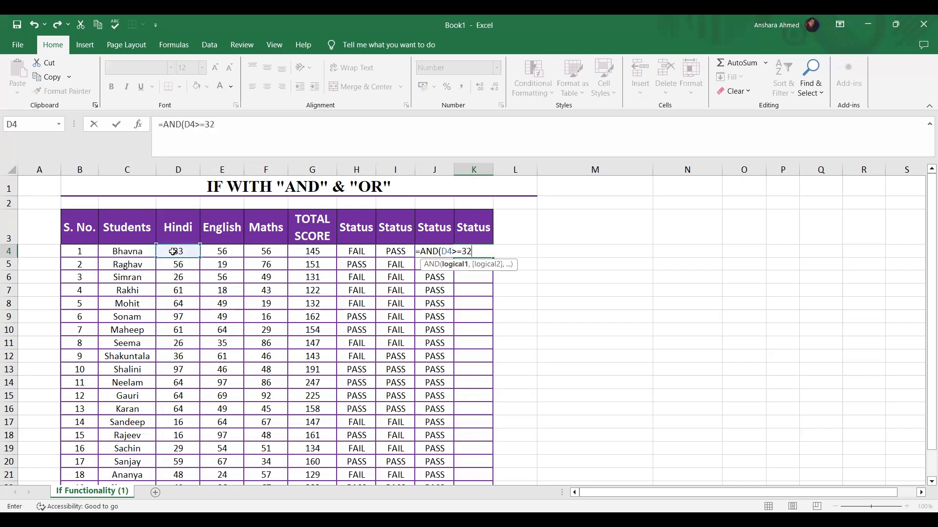
text(,)
click(223, 253)
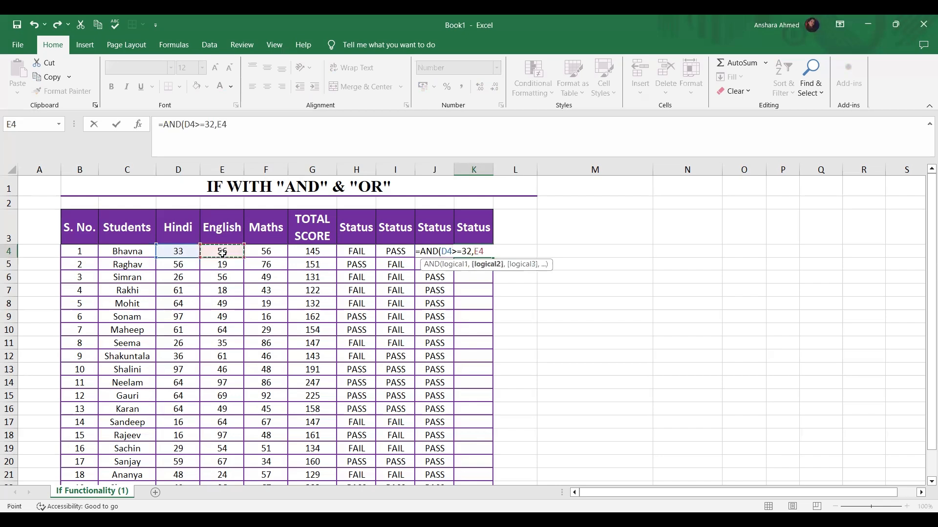
text(>=32))
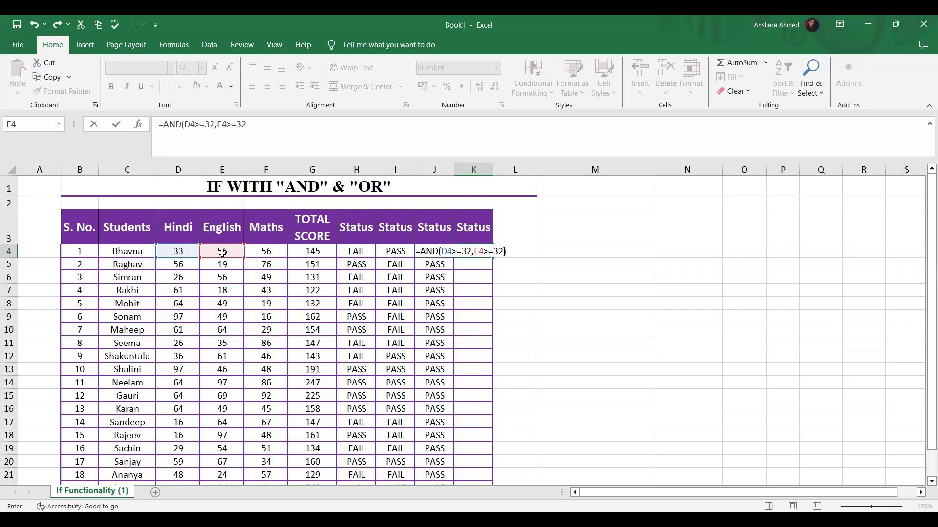
- Add a second condition AND(E4>=32,F4>=32) to the K4 formula, testing the English and Maths marks
text(,AND)
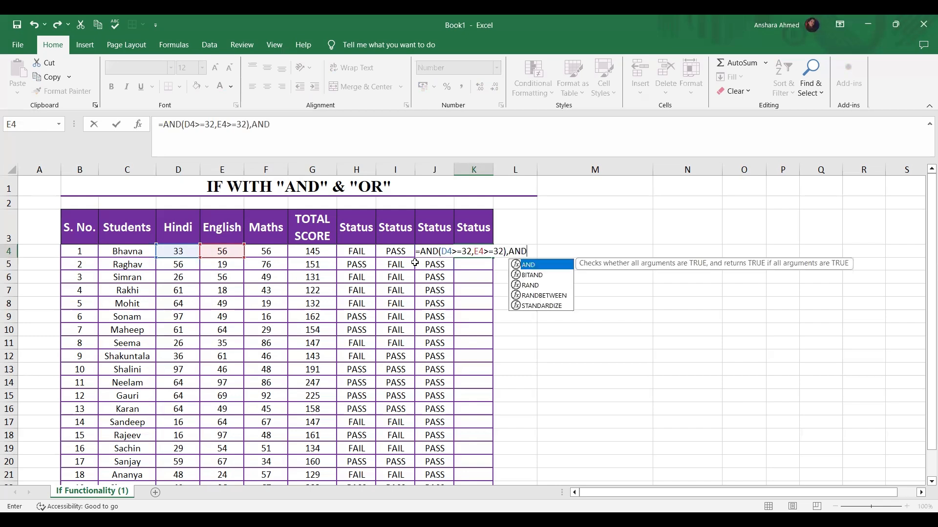
text(()
key(Left)
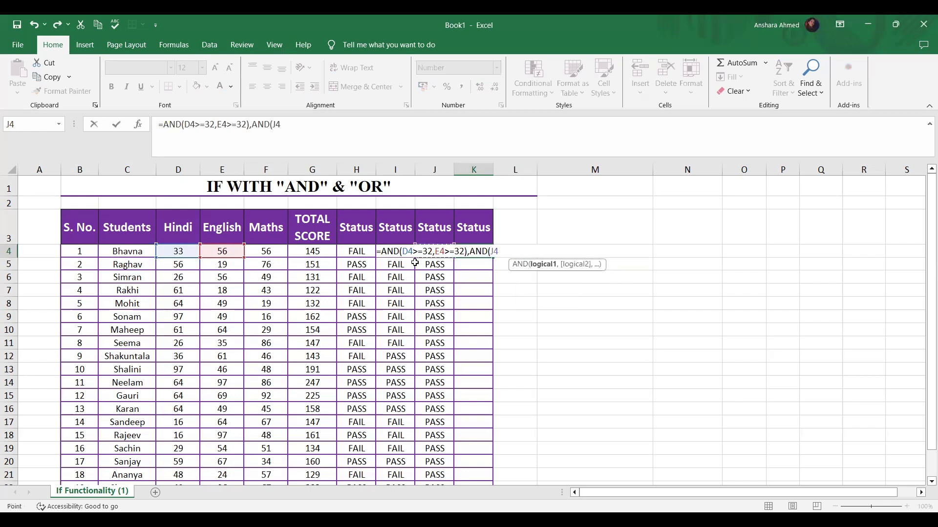
key(Left)
key(Left)
key(Left)
key(Left)
key(Left)
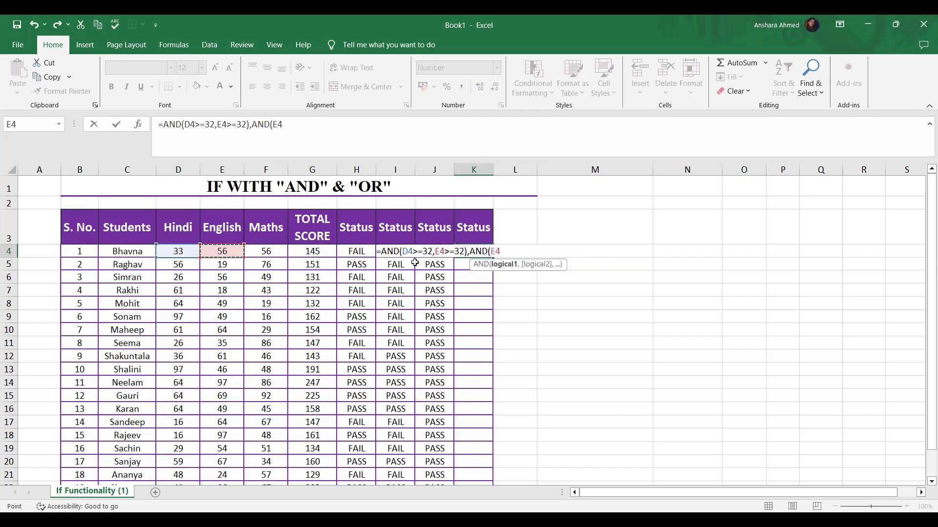
text(>=32,)
click(264, 250)
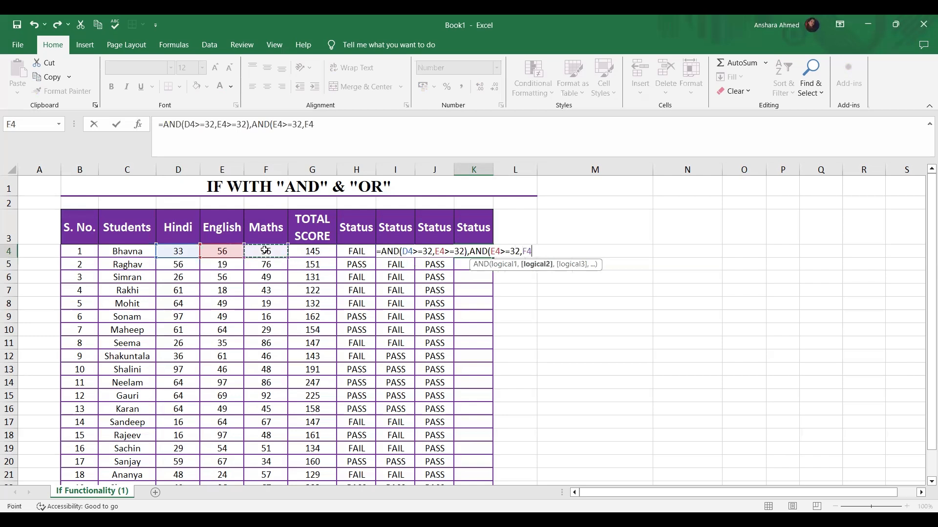
text(>=32))
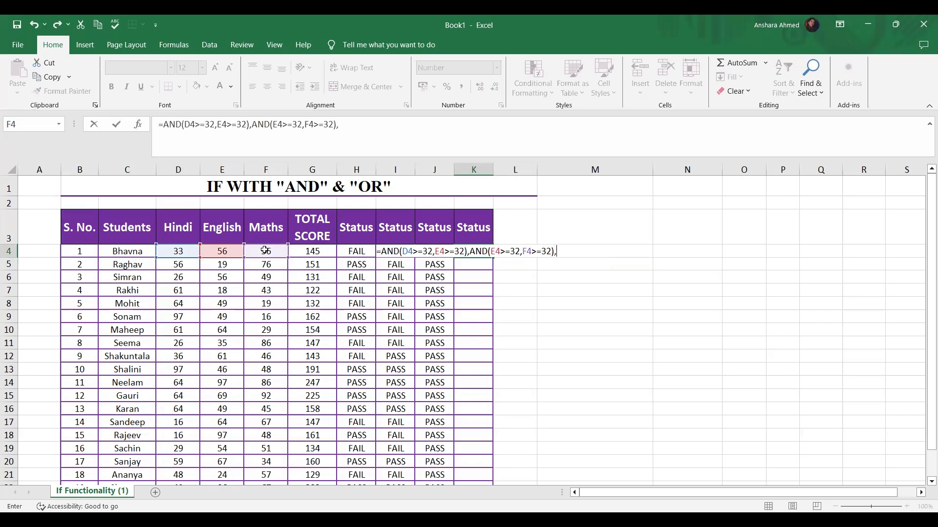
- Add a third condition AND(D4>=32,F4>=32) to the K4 formula, testing the Hindi and Maths marks
text(,AND)
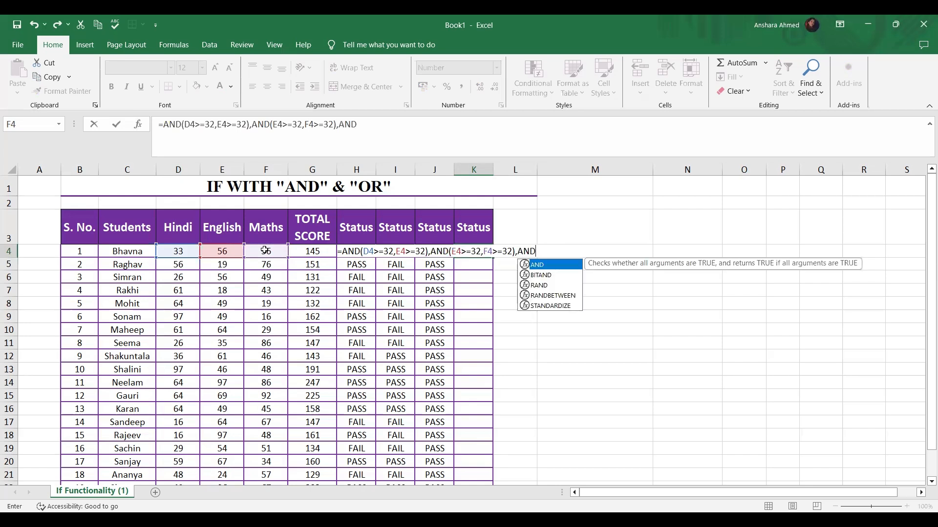
text(()
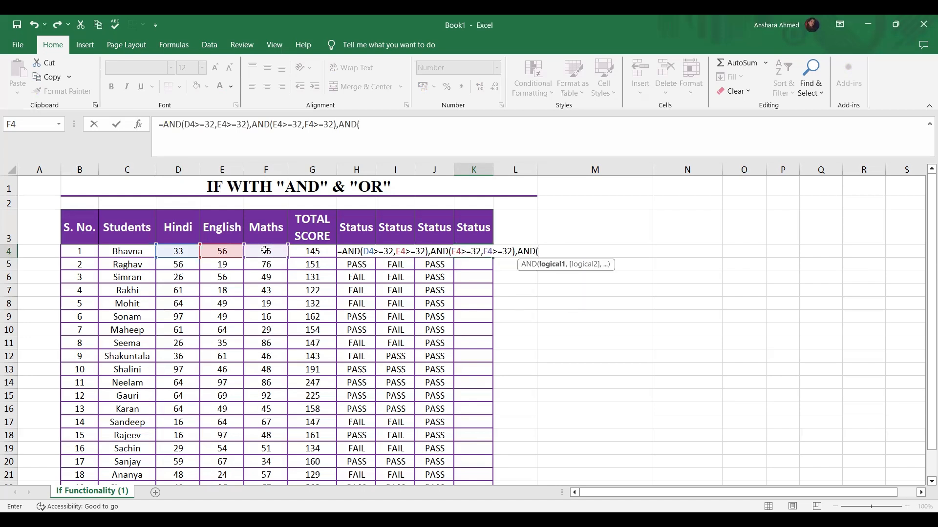
click(176, 251)
text(>=32,)
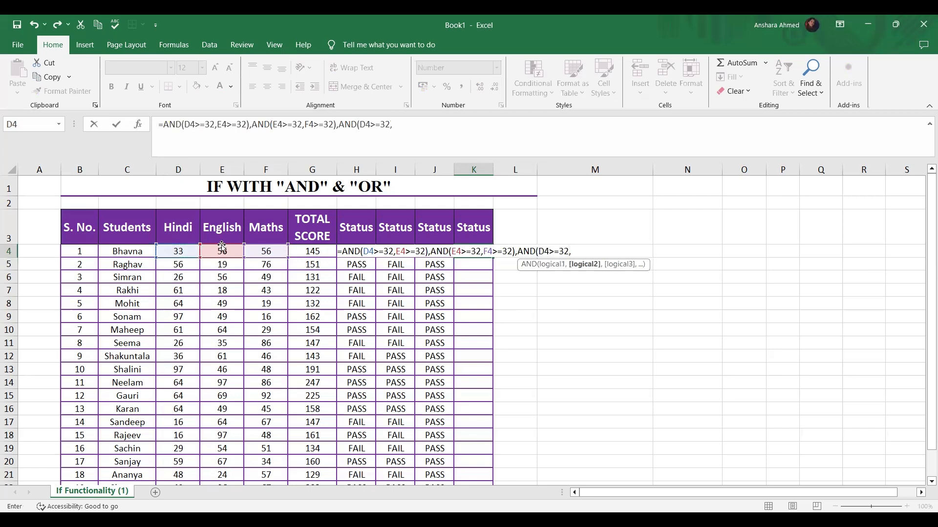
click(277, 254)
text(>=32)
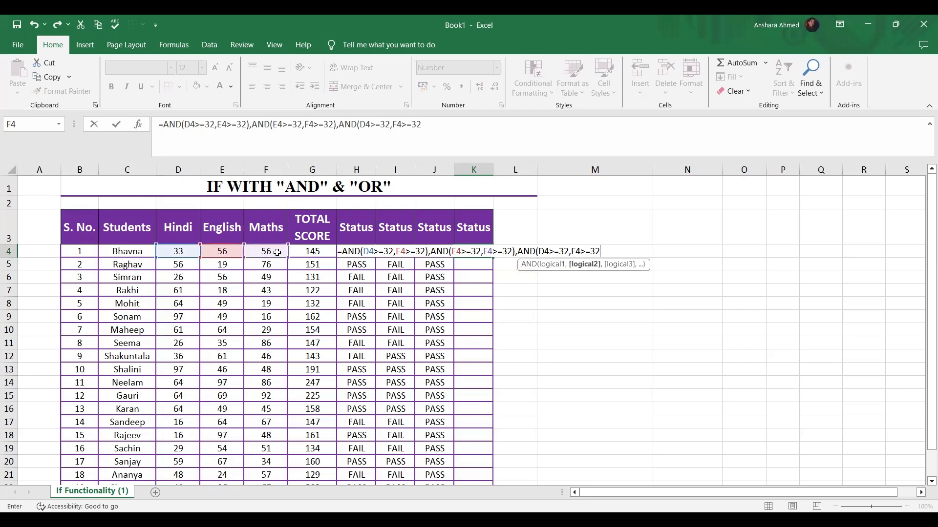
text())
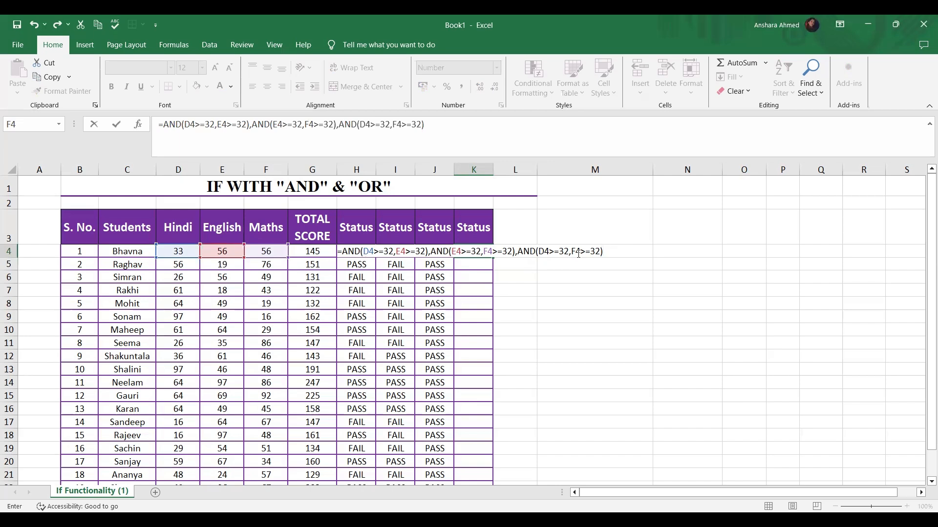
- Enclose the three AND conditions of the K4 formula in a single OR function
click(344, 251)
text(OR)
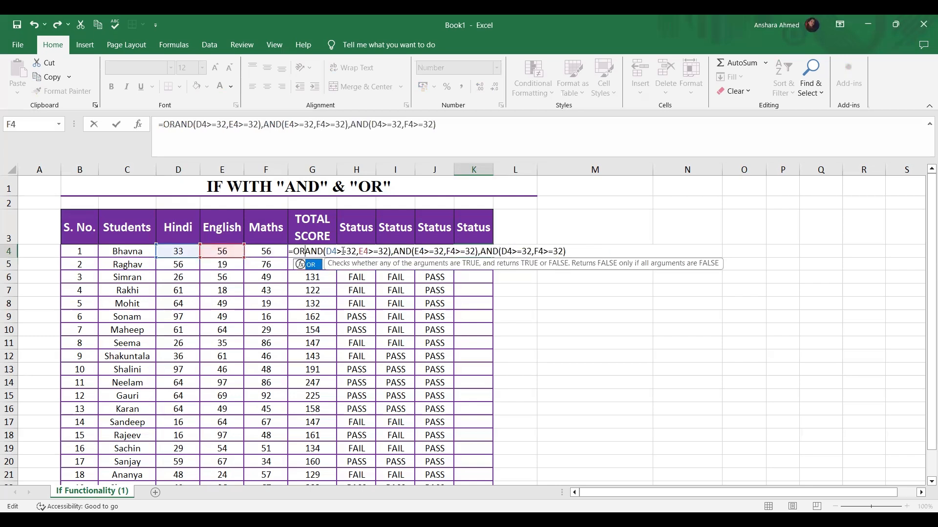
text(()
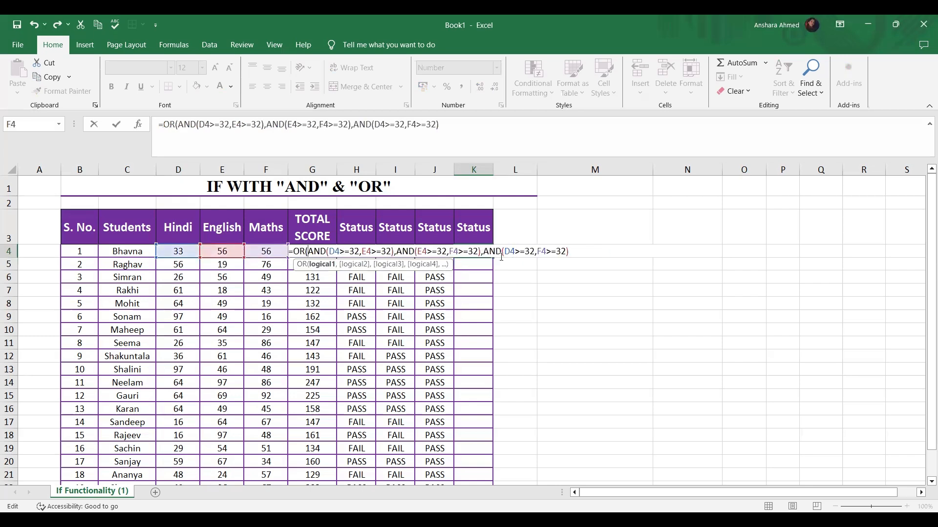
click(587, 252)
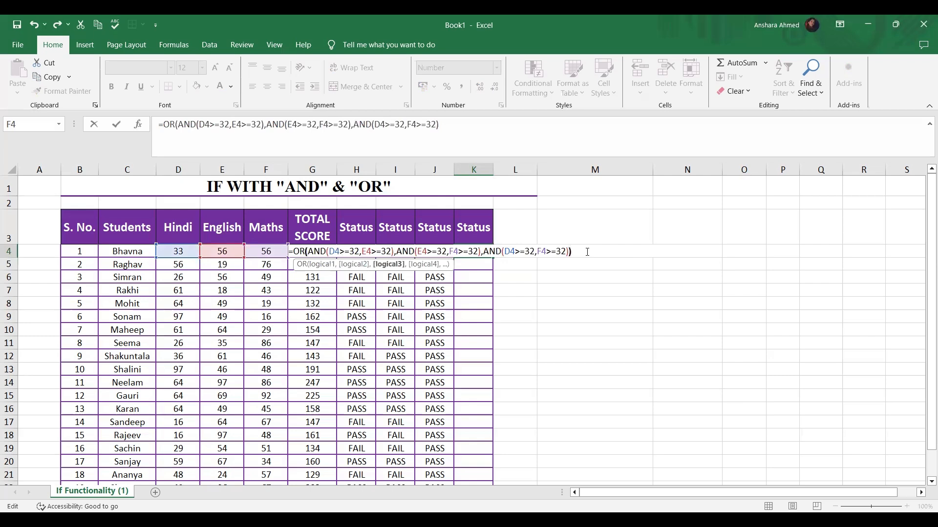
text())
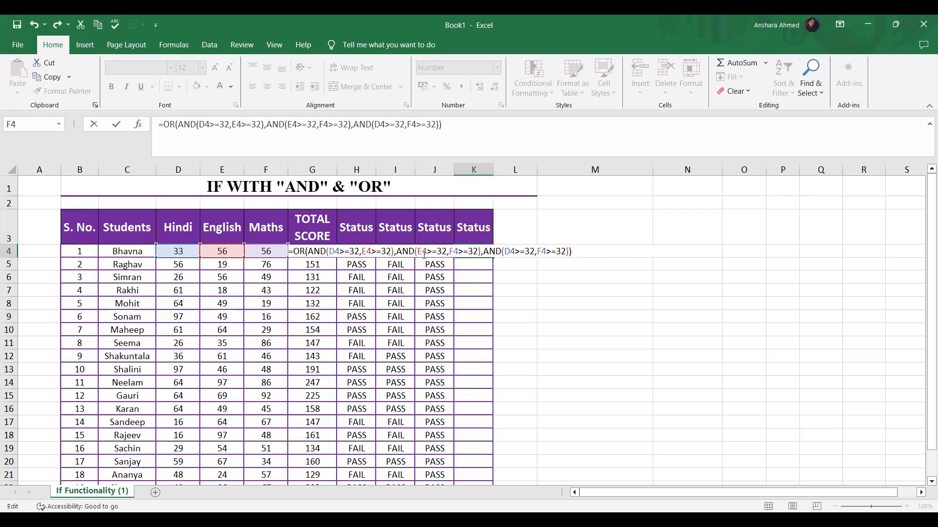
- Wrap the OR test in an IF function returning "PASS" if true and "FAIL" if false, and enter the formula in K4
click(292, 251)
text(IF()
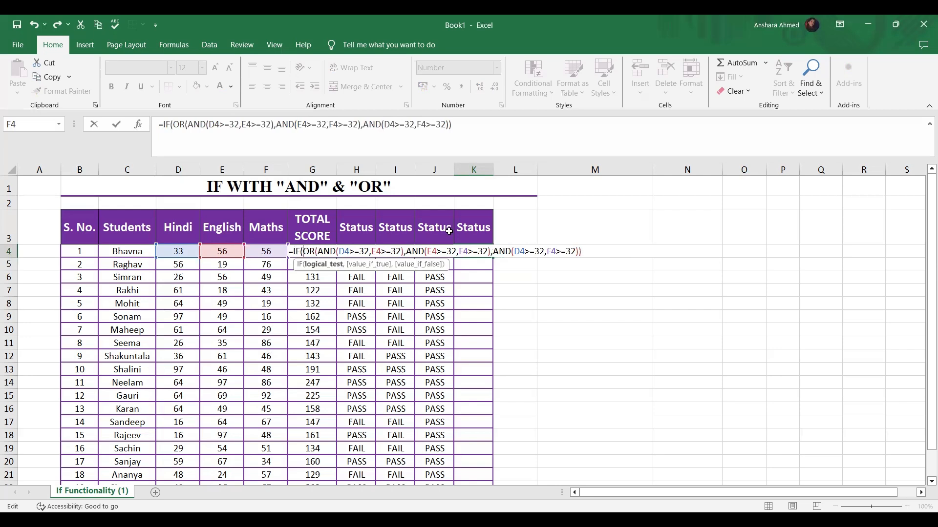
click(583, 250)
text(,)
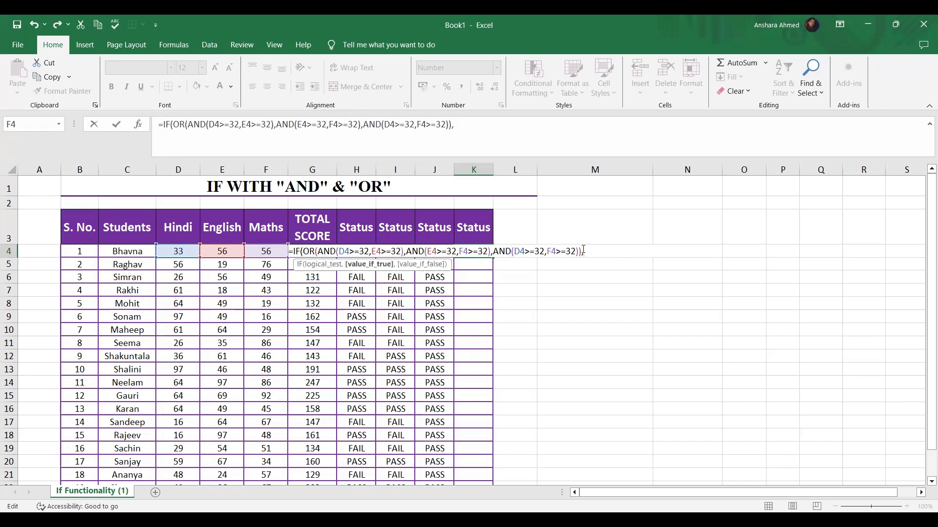
text(")
text(PASS",)
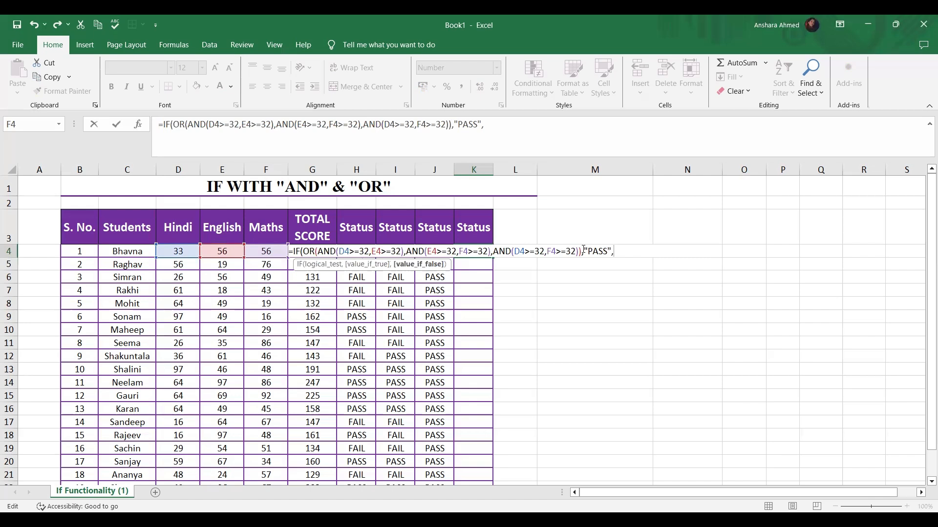
text(FAIL"))
click(371, 251)
key(Return)
click(459, 310)
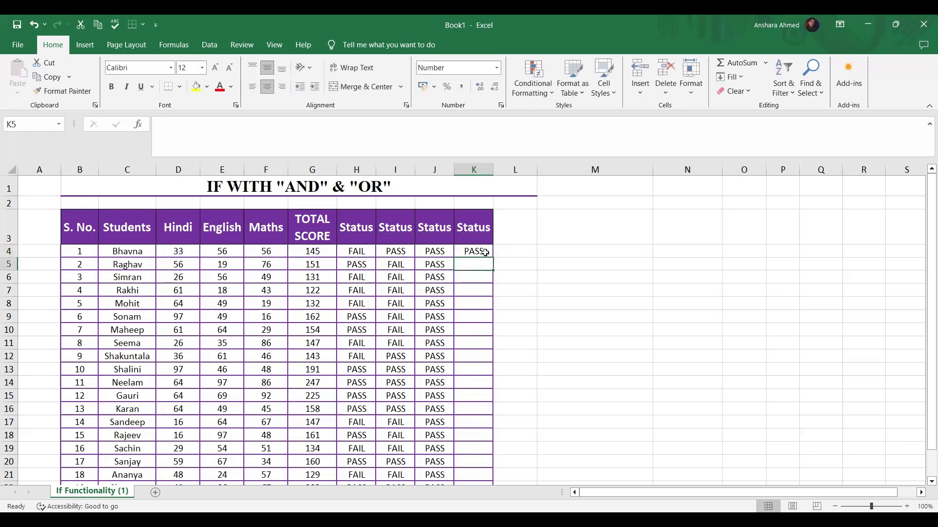
click(484, 252)
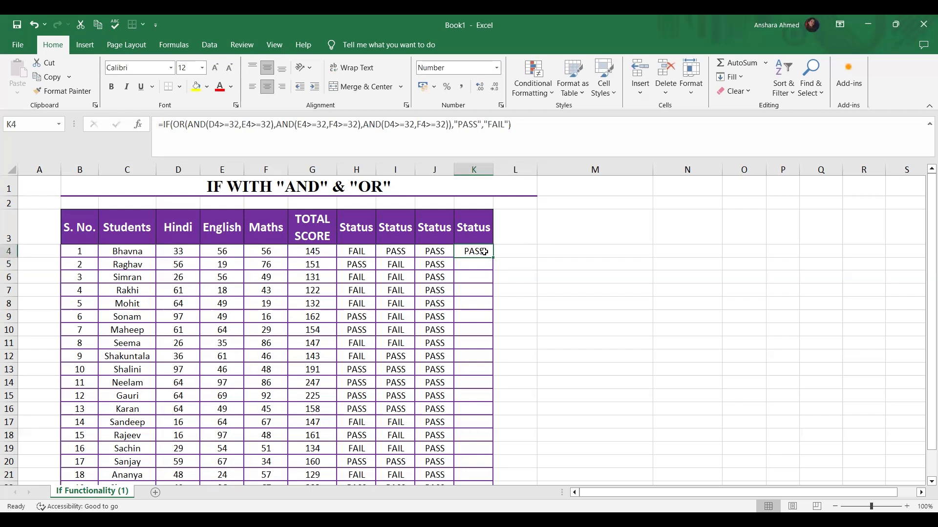